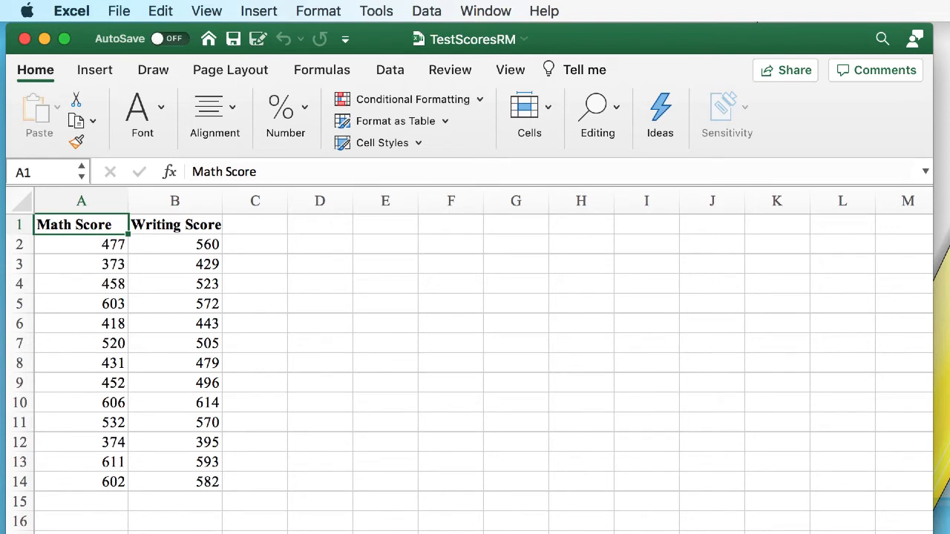
# Save the TestScoresRM workbook to the desktop in CSV UTF-8 (Comma delimited) format and close it.
pyautogui.click(121, 12)
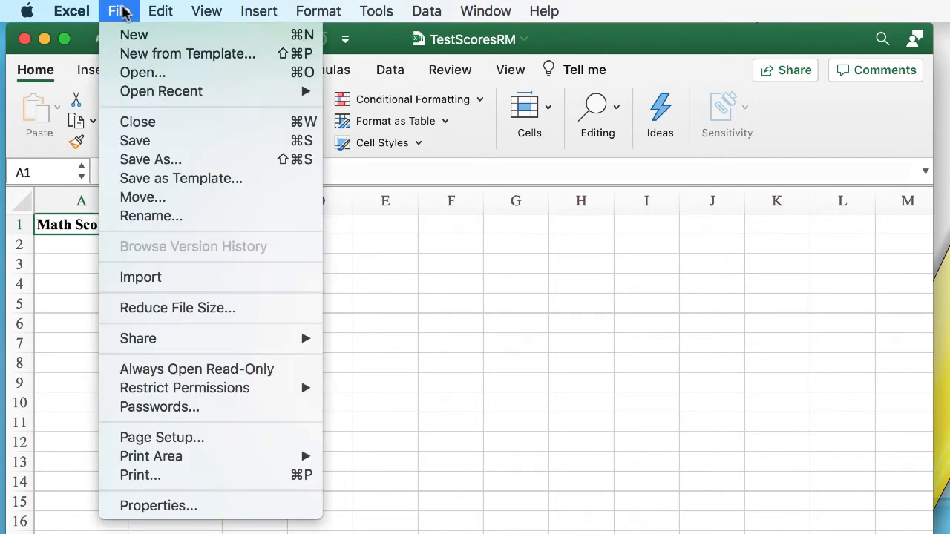
pyautogui.click(160, 160)
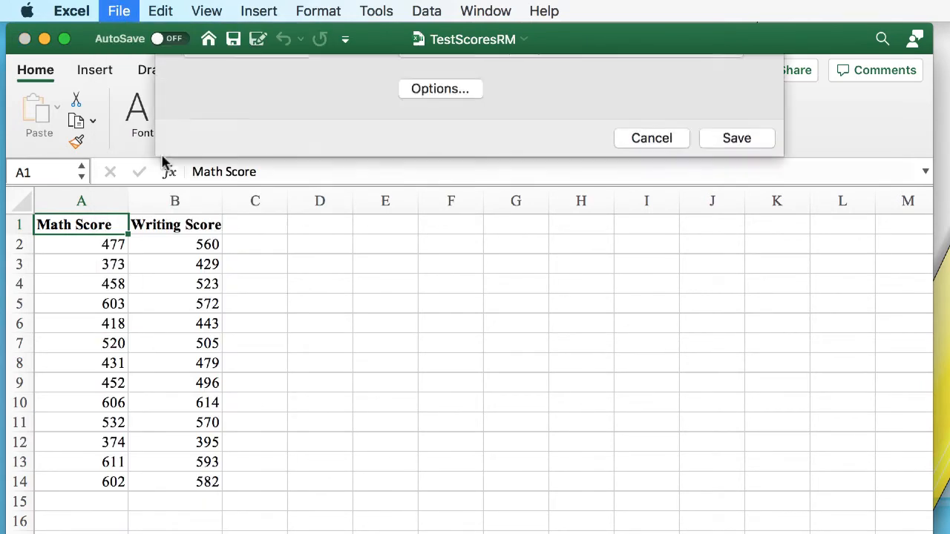
pyautogui.click(545, 192)
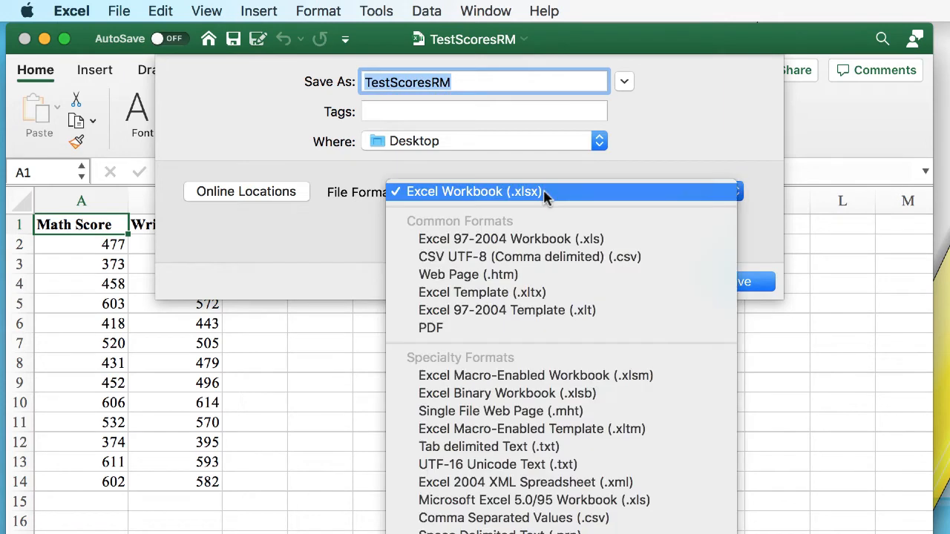
pyautogui.click(596, 257)
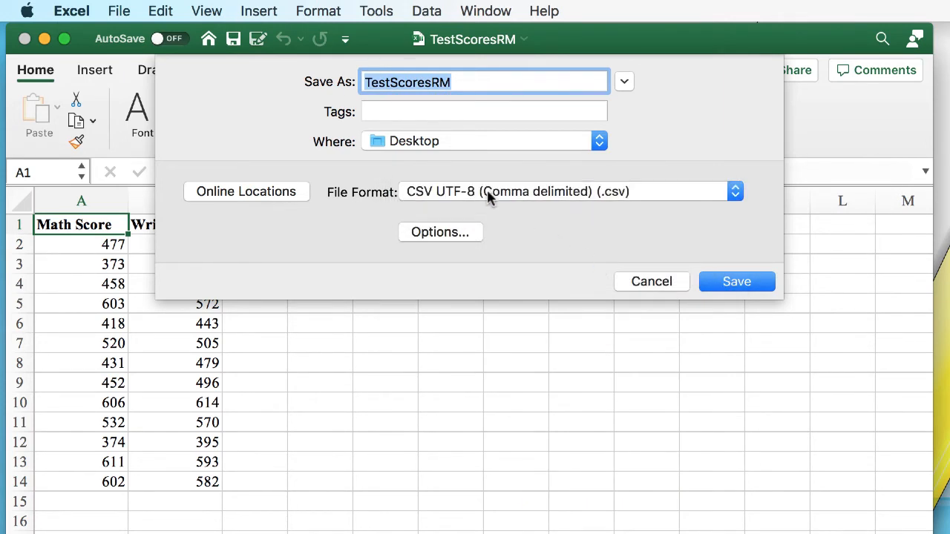
pyautogui.click(736, 282)
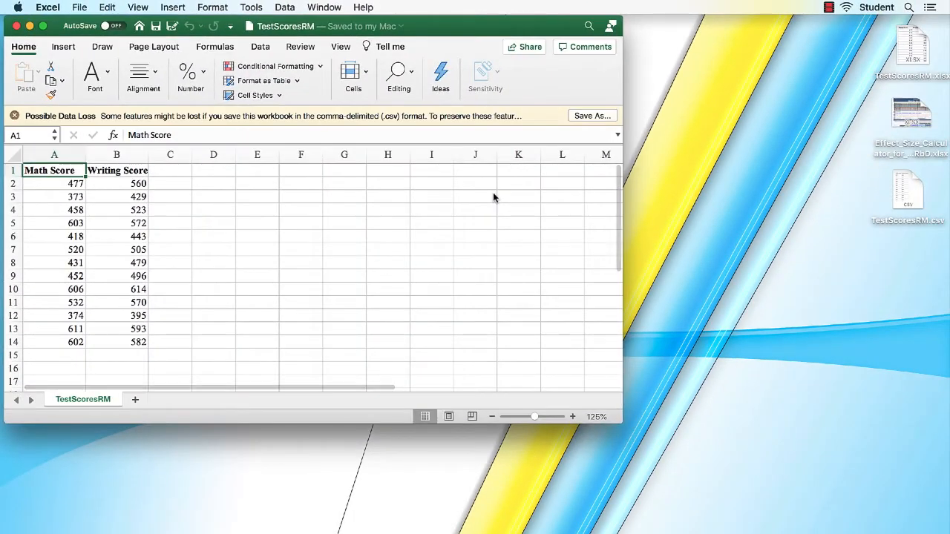
pyautogui.click(17, 26)
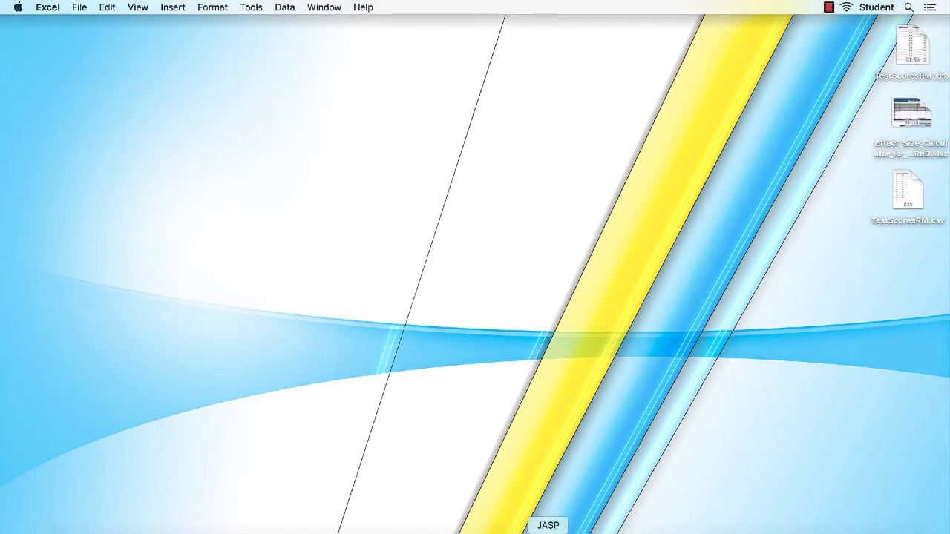
# Switch to JASP and open TestScoresRM.csv from the computer's Desktop folder.
pyautogui.click(548, 528)
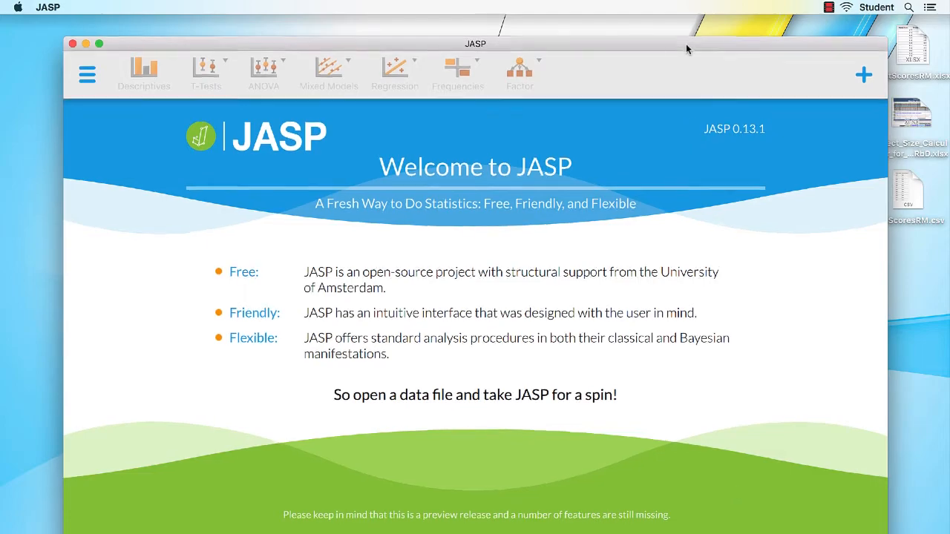
pyautogui.moveTo(686, 44); pyautogui.dragTo(632, 27)
pyautogui.click(30, 57)
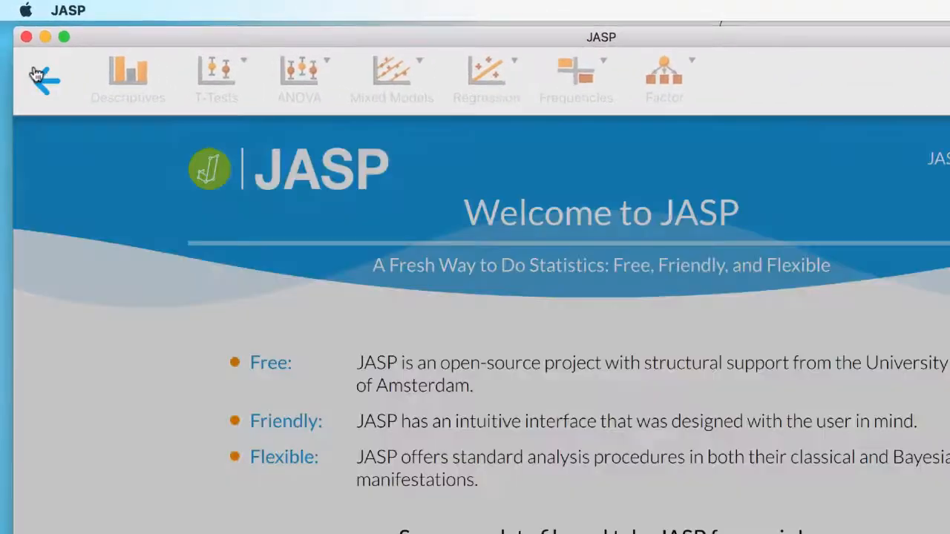
pyautogui.click(66, 149)
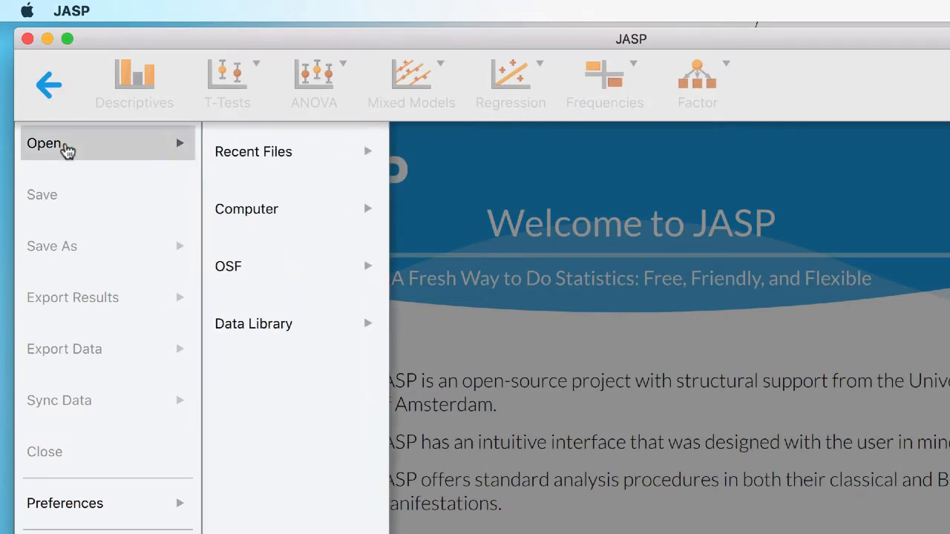
pyautogui.click(248, 218)
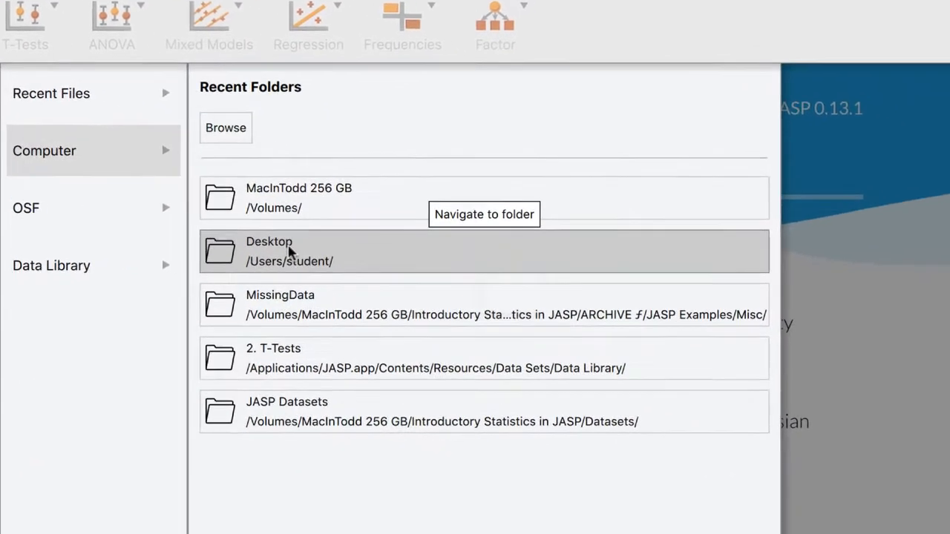
pyautogui.click(492, 312)
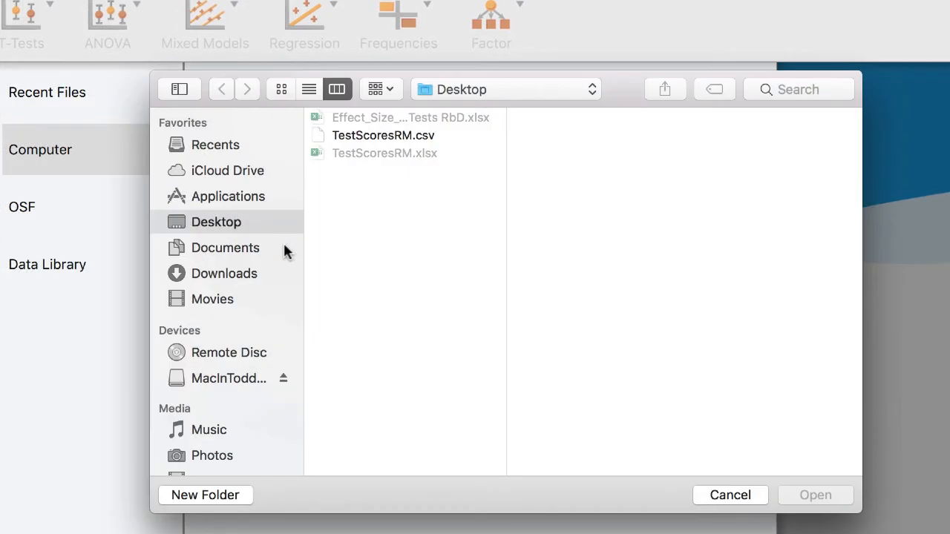
pyautogui.click(433, 142)
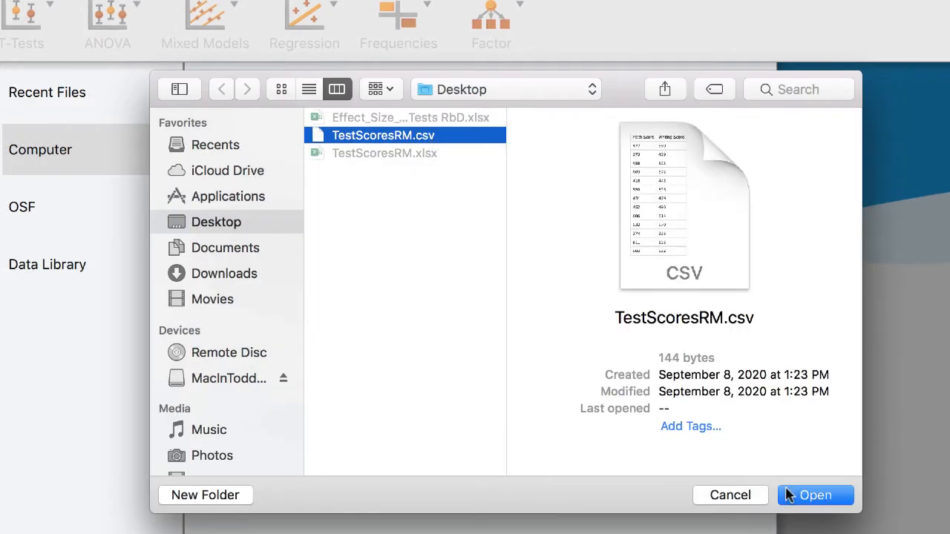
pyautogui.click(810, 496)
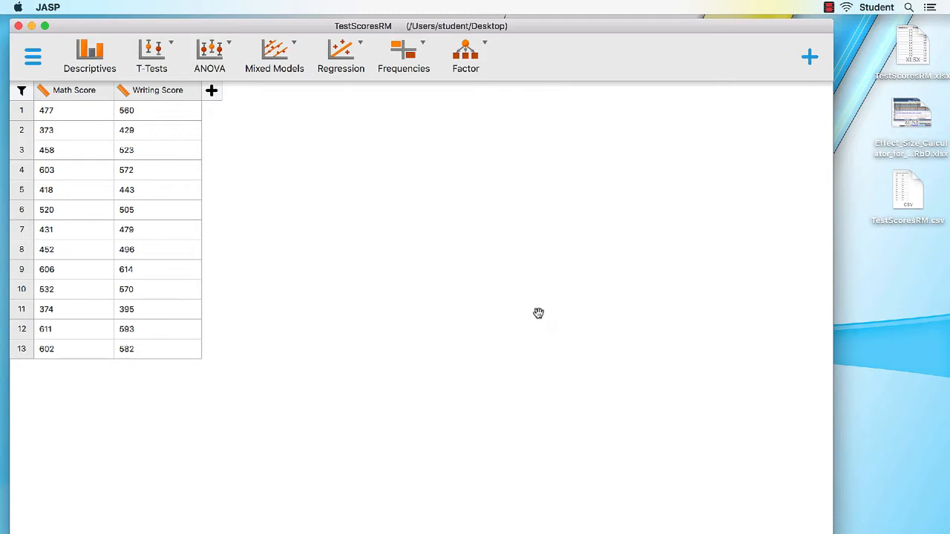
# Start a classical Paired Samples T-Test and pair Math Score with Writing Score.
pyautogui.click(169, 45)
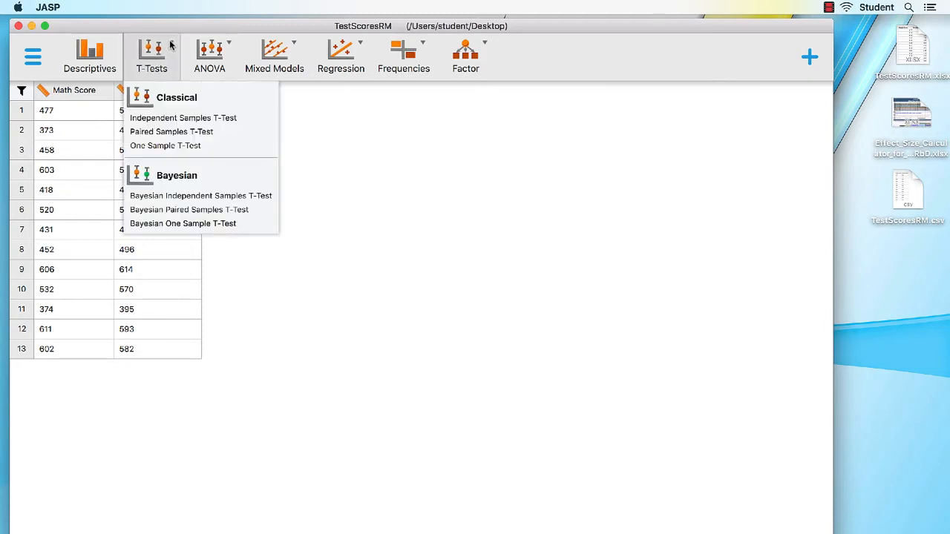
pyautogui.click(224, 131)
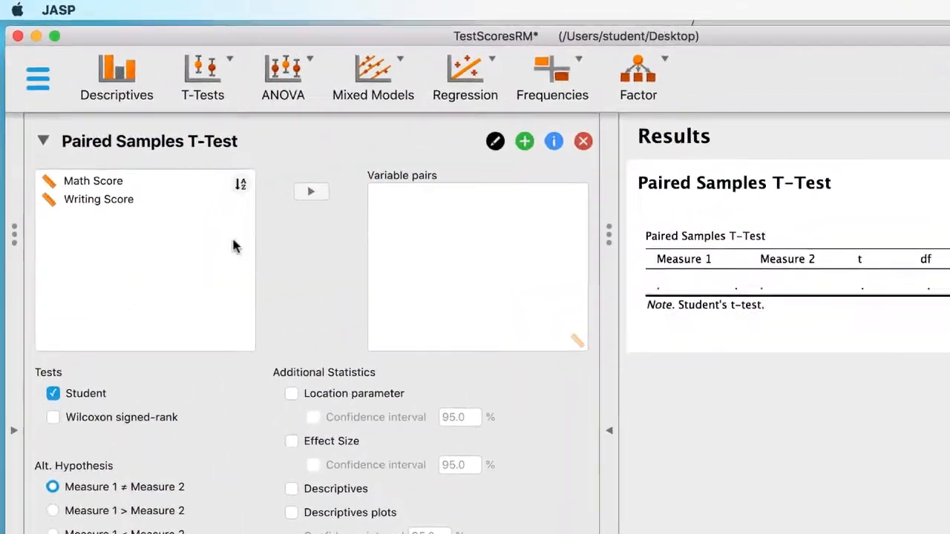
pyautogui.click(150, 203)
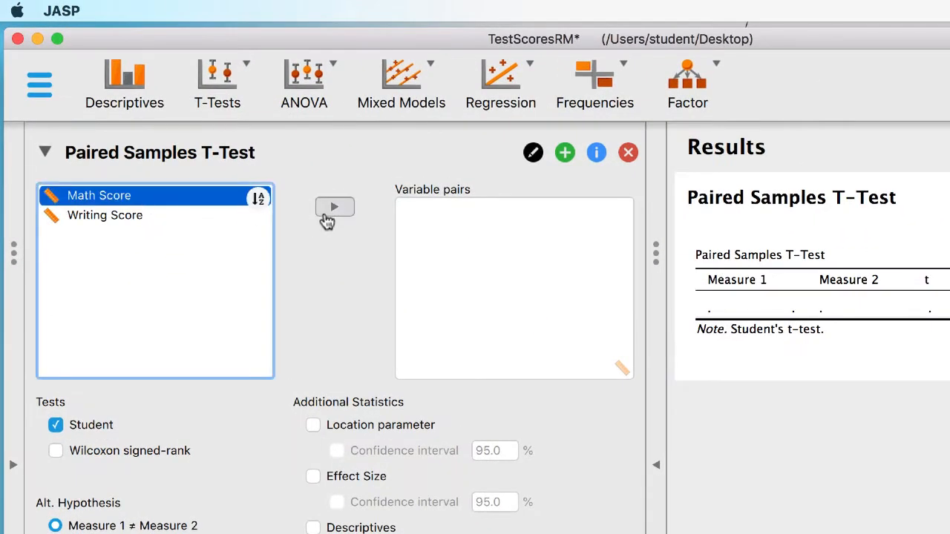
pyautogui.click(334, 210)
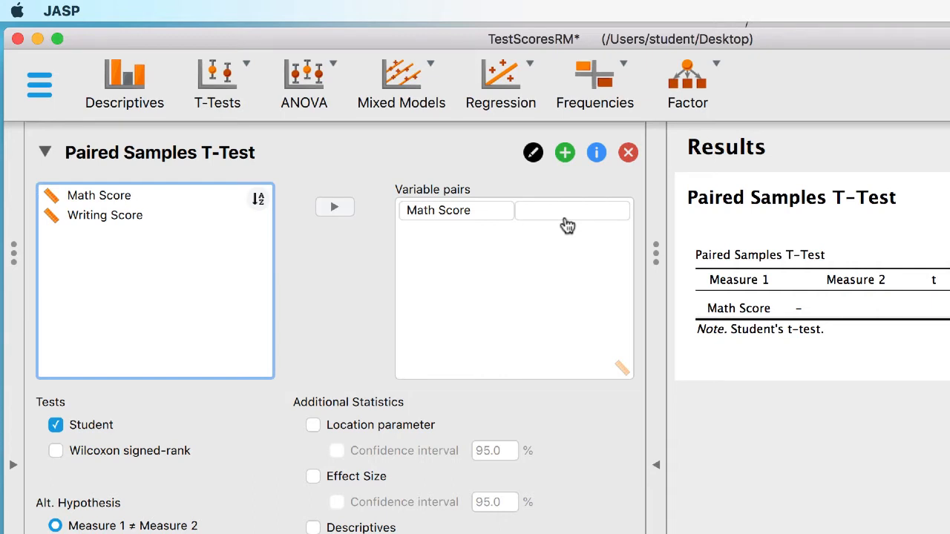
pyautogui.click(131, 216)
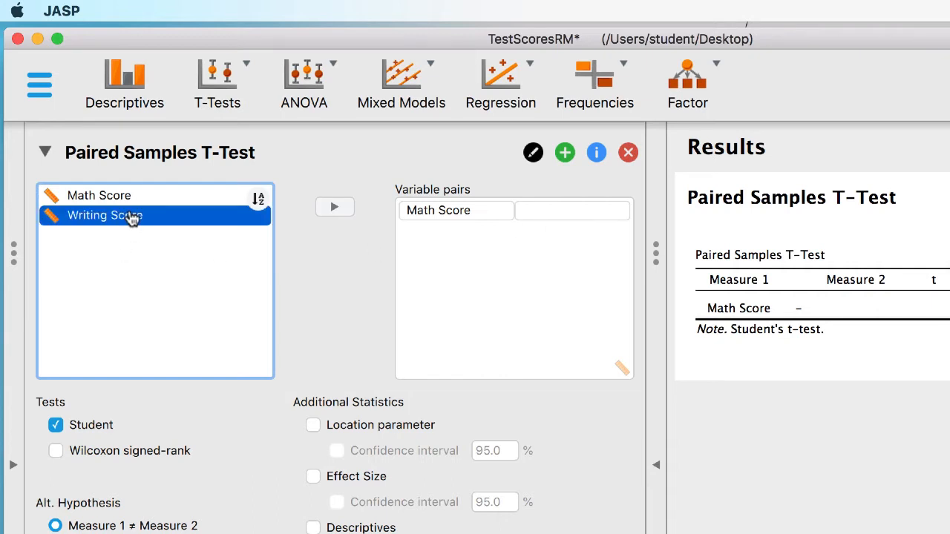
pyautogui.click(331, 208)
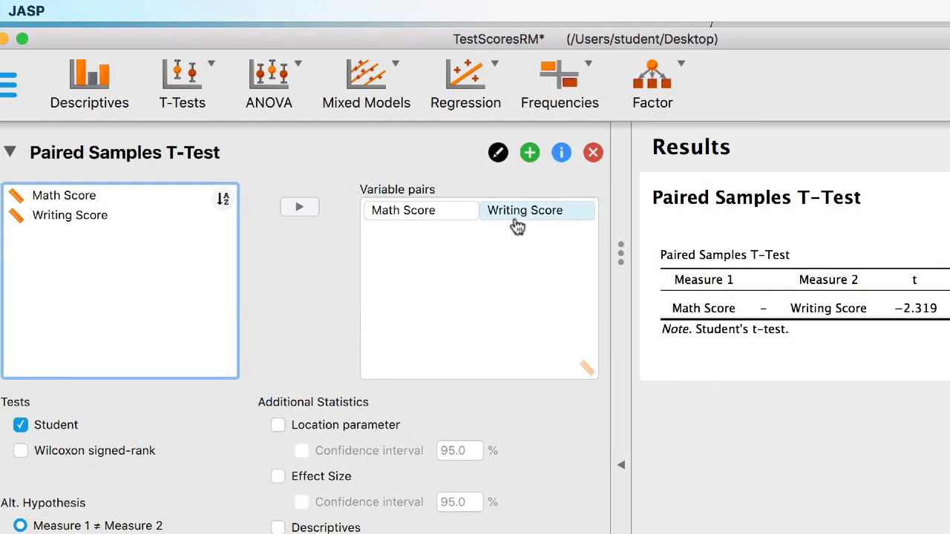
# Clear the variable pair and rebuild it with Writing Score as the first measure and Math Score as the second.
pyautogui.click(536, 214)
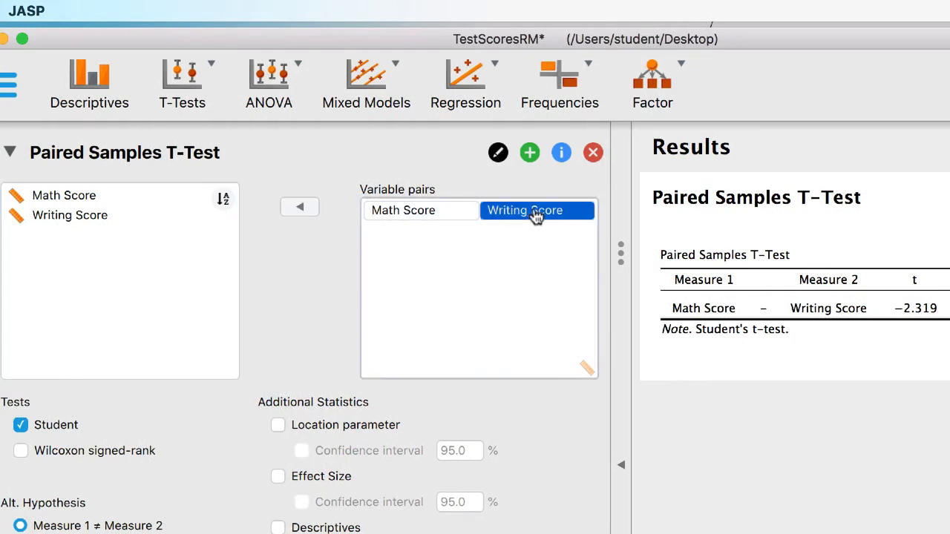
pyautogui.click(297, 206)
pyautogui.click(403, 214)
pyautogui.click(319, 207)
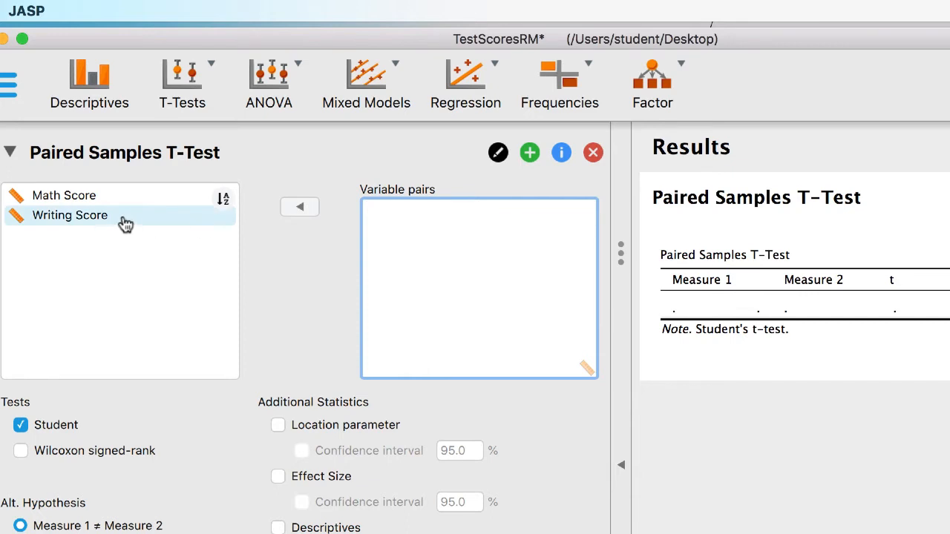
pyautogui.click(122, 221)
pyautogui.click(300, 209)
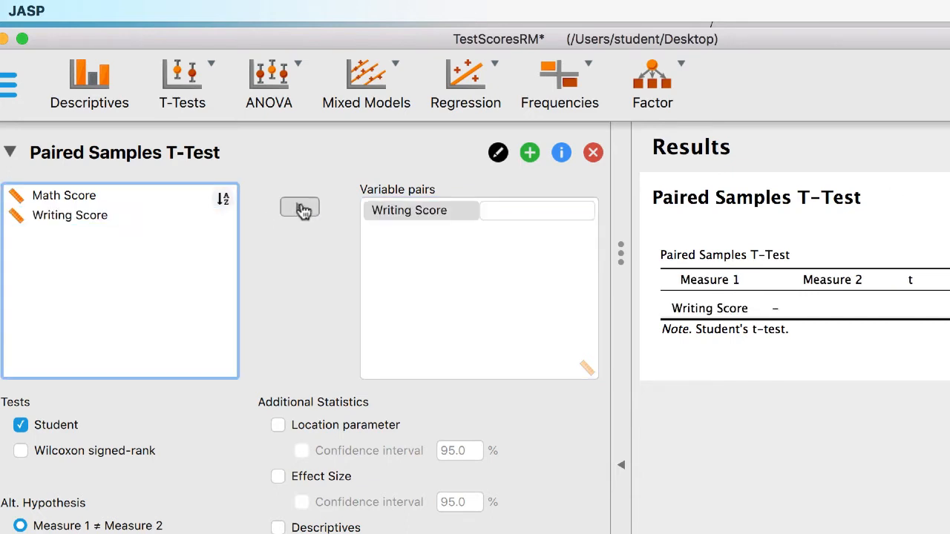
pyautogui.click(161, 197)
pyautogui.click(297, 208)
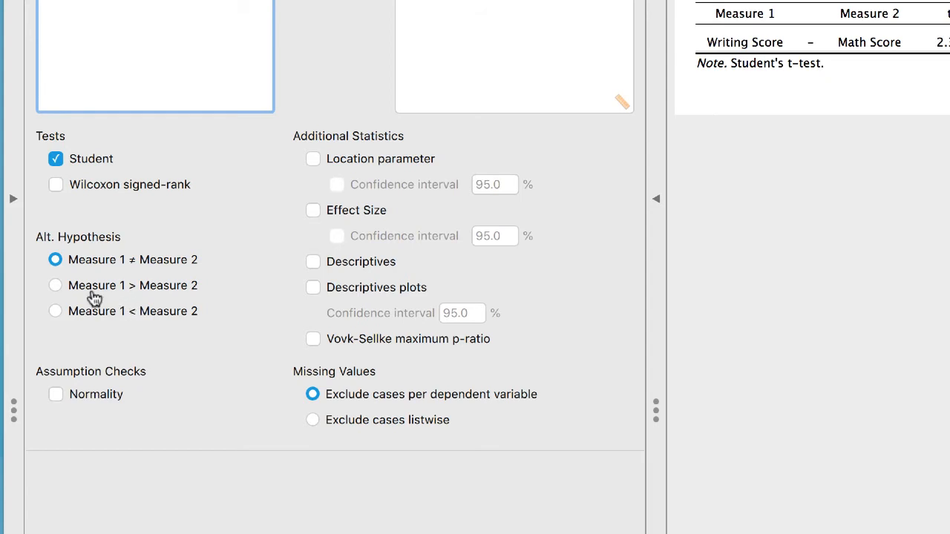
# Try both one-sided alternative hypotheses and return to Measure 1 ≠ Measure 2.
pyautogui.click(55, 285)
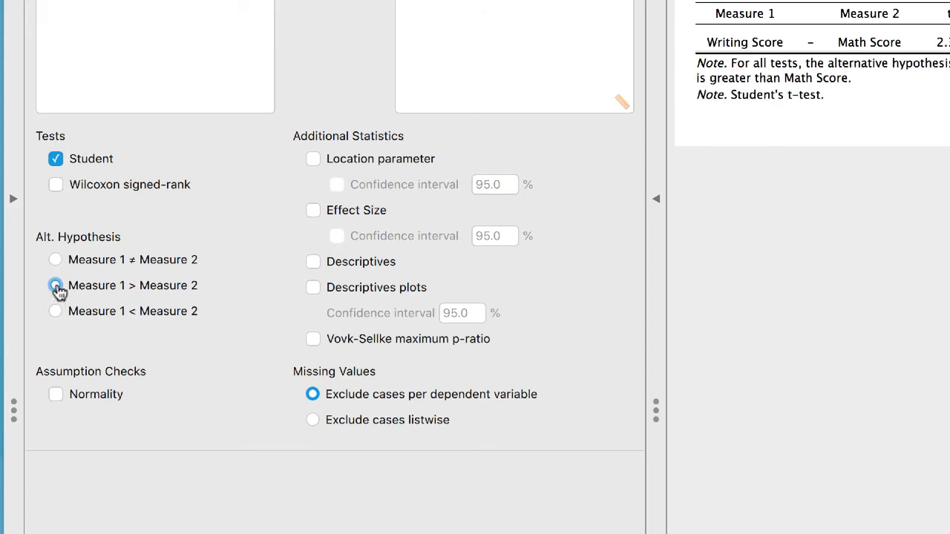
pyautogui.click(56, 311)
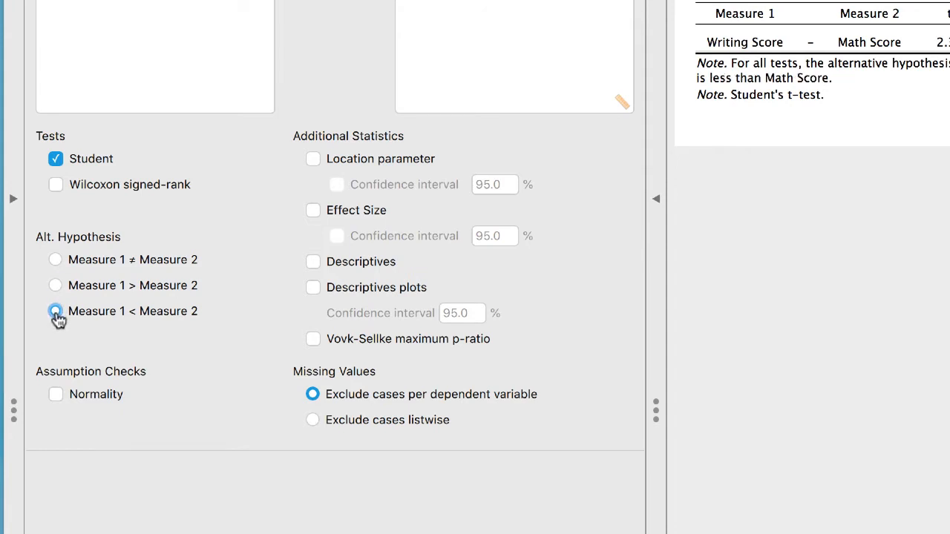
pyautogui.click(56, 259)
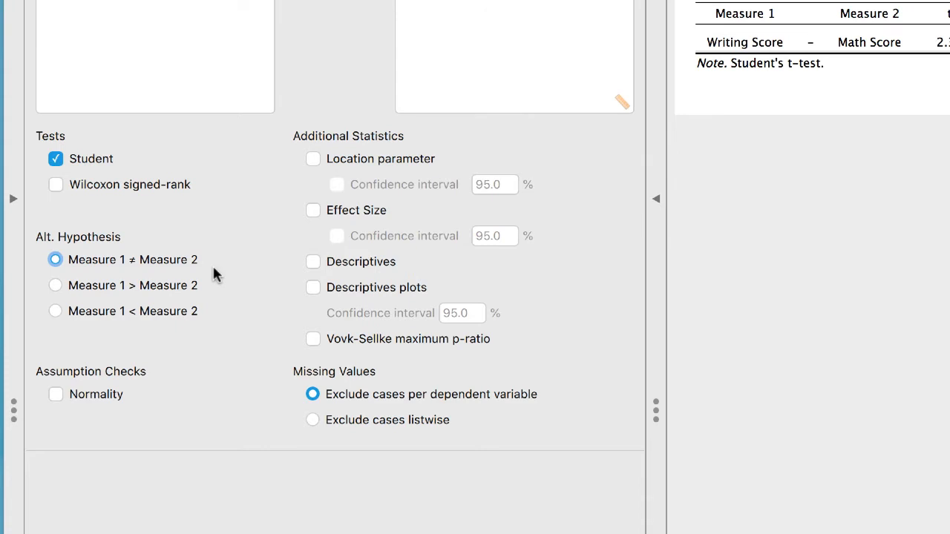
# Enable the normality check, location parameter with 95% confidence interval, effect size, descriptives and descriptives plots for the t-test.
pyautogui.click(57, 397)
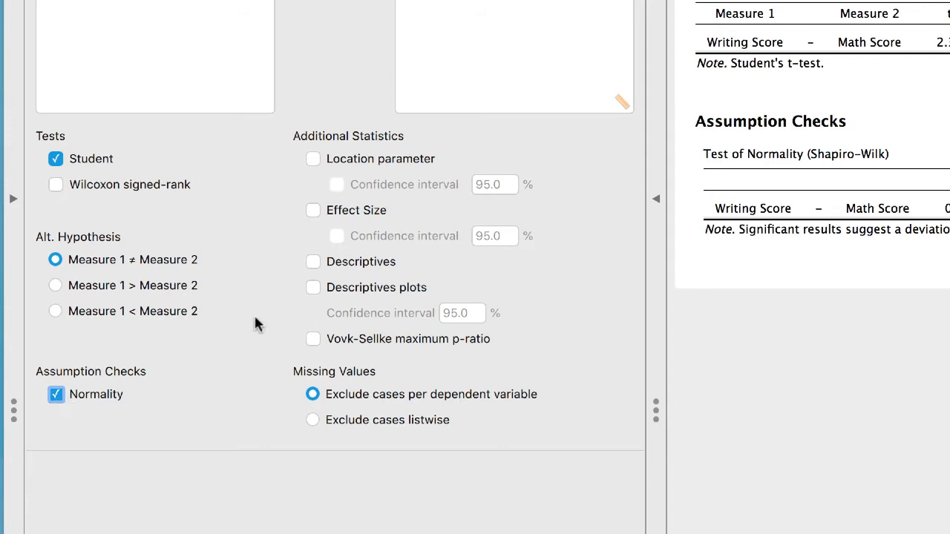
pyautogui.click(313, 159)
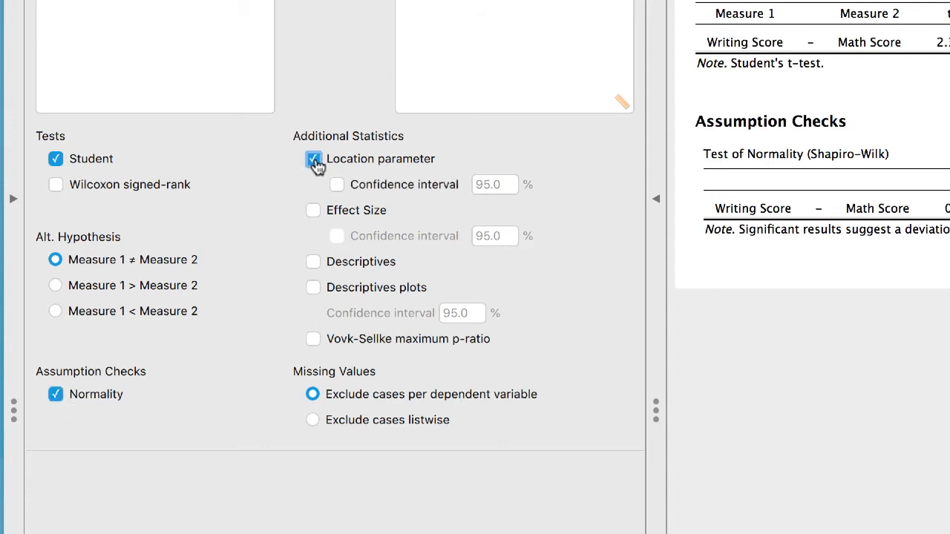
pyautogui.click(314, 214)
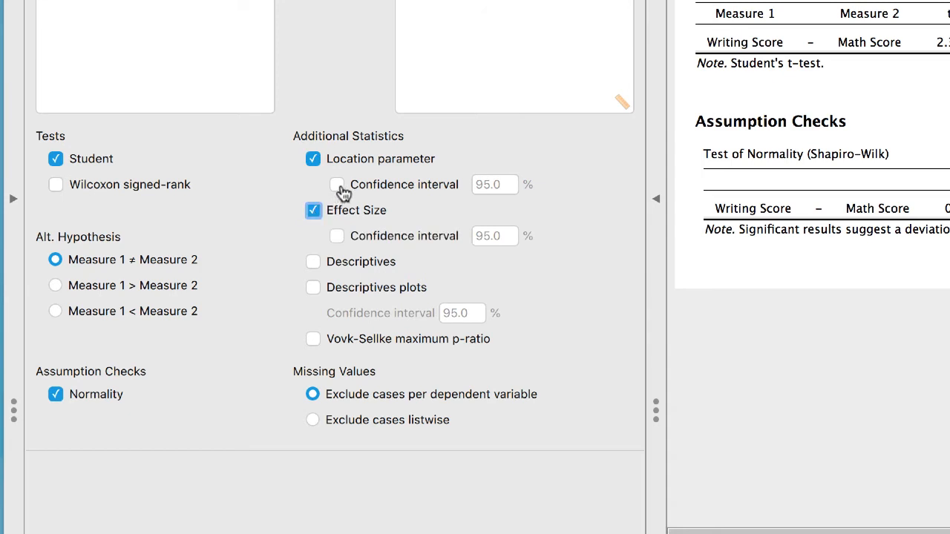
pyautogui.click(338, 185)
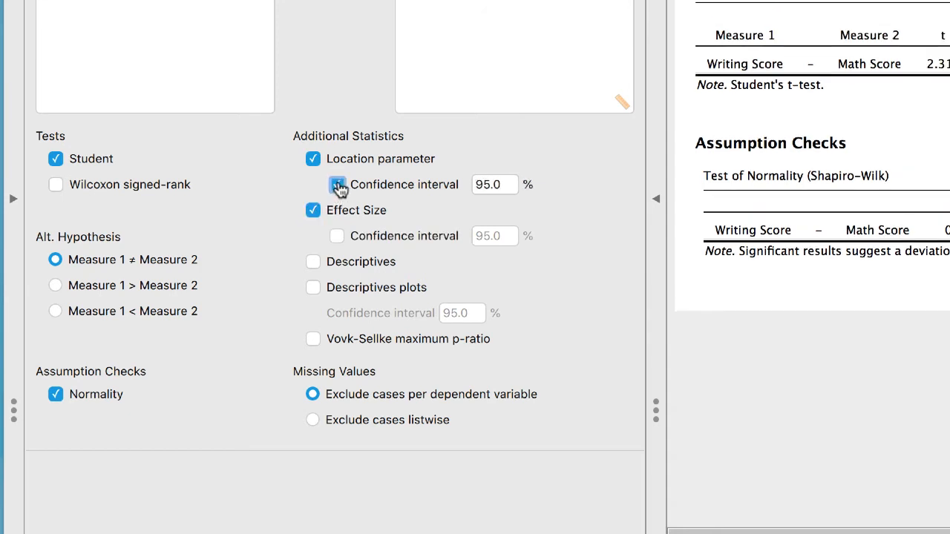
pyautogui.hscroll(5, 809, 267)
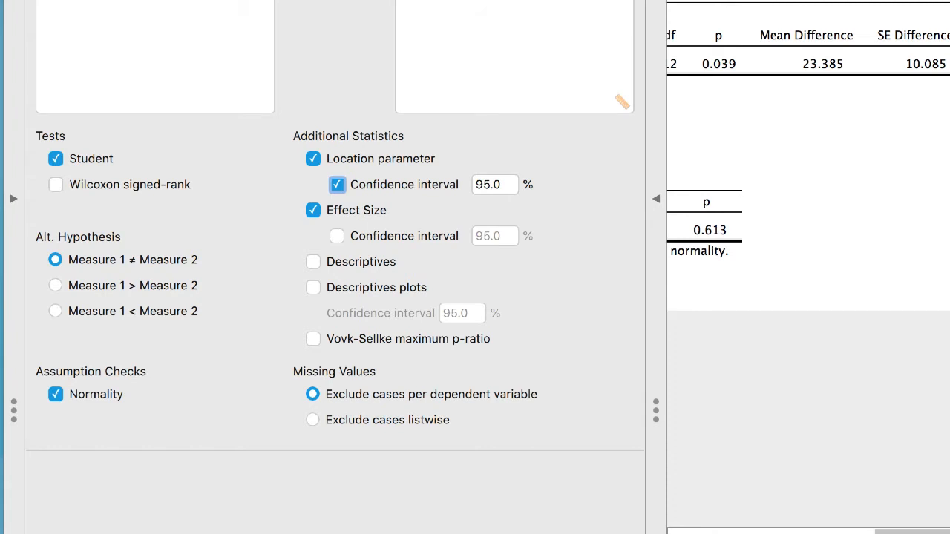
pyautogui.click(355, 266)
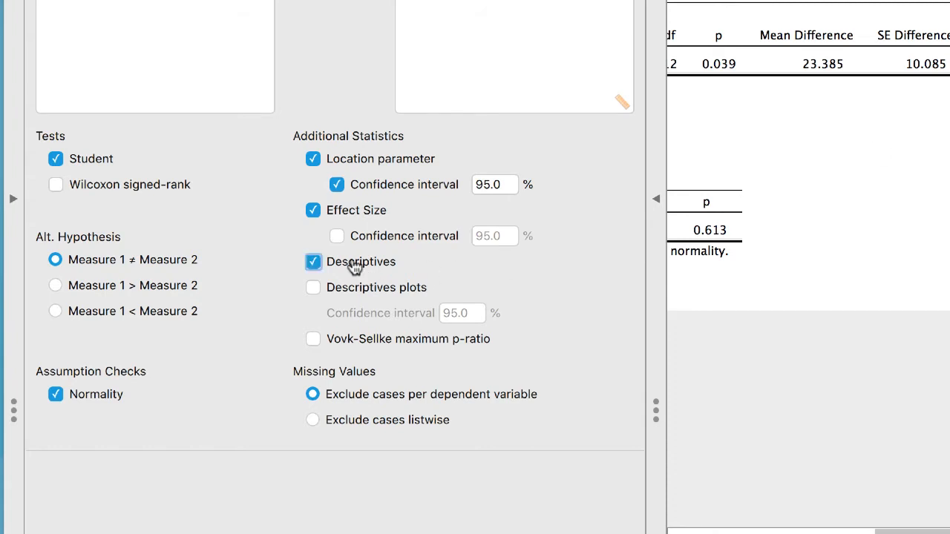
pyautogui.click(361, 292)
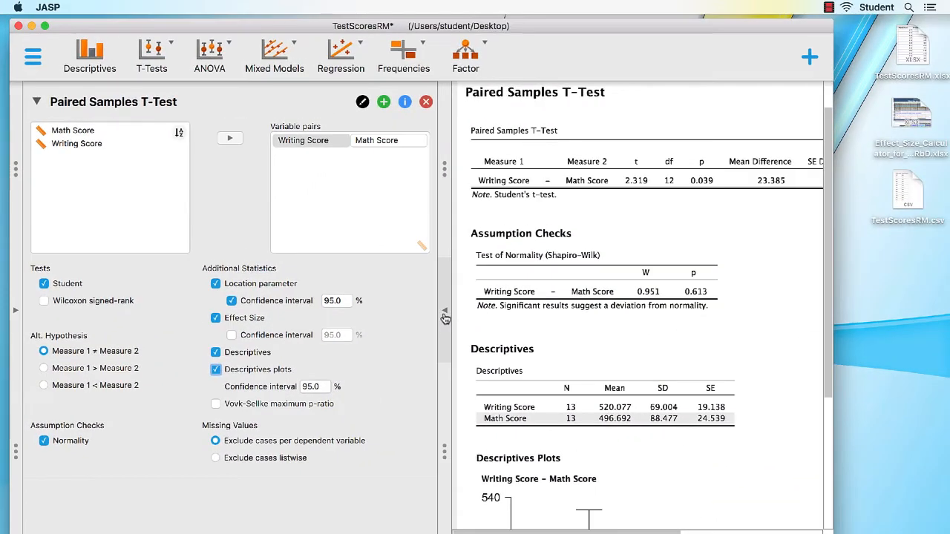
# Hide the analysis options and review the t-test, normality and descriptives tables down to the descriptives plot.
pyautogui.click(608, 223)
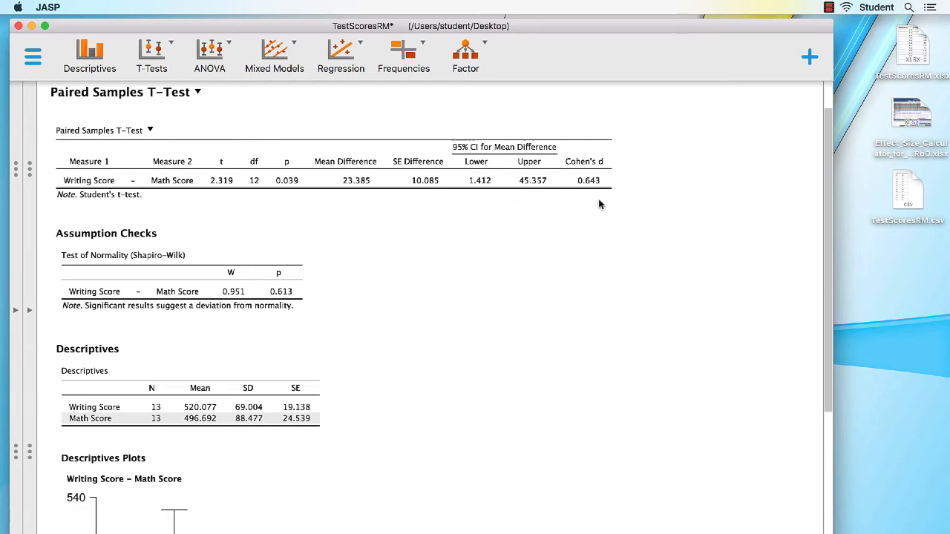
pyautogui.scroll(-1, 408, 227)
pyautogui.scroll(-3, 408, 230)
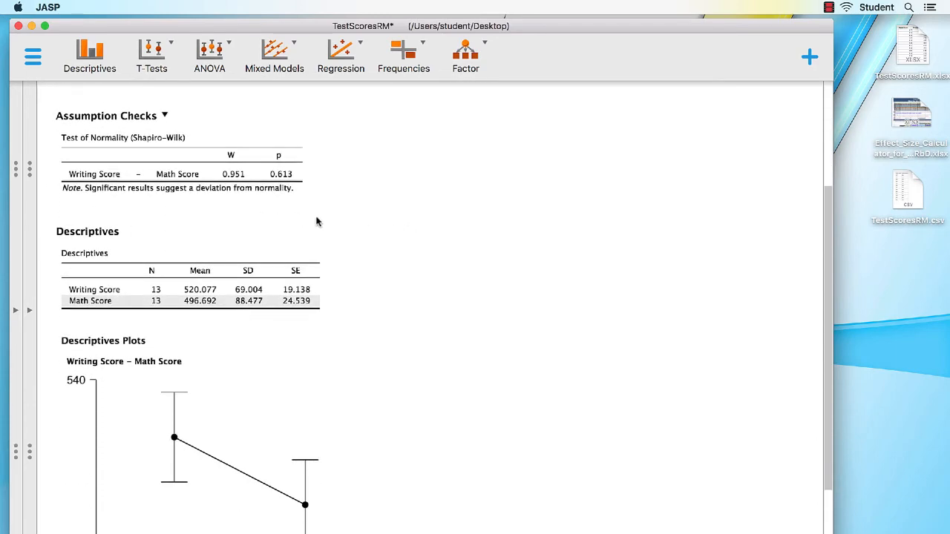
pyautogui.scroll(-3, 436, 276)
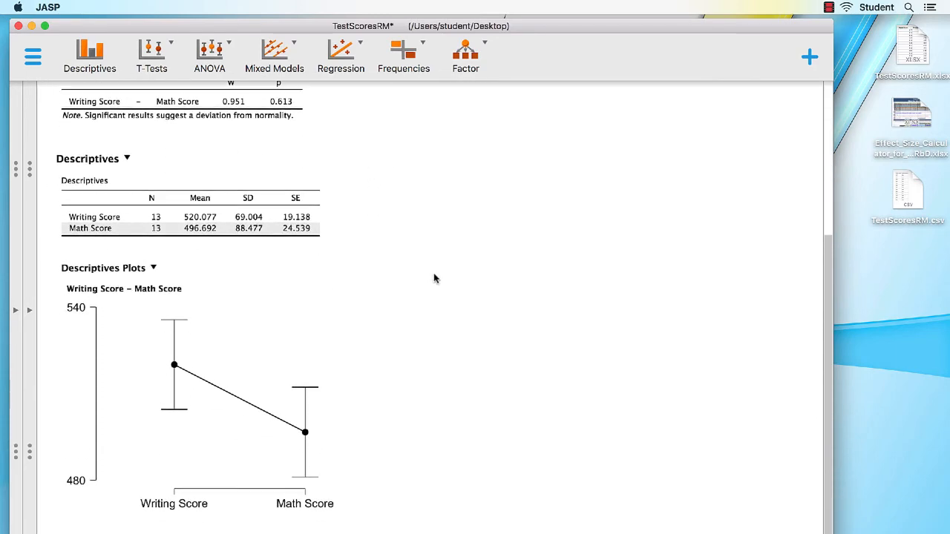